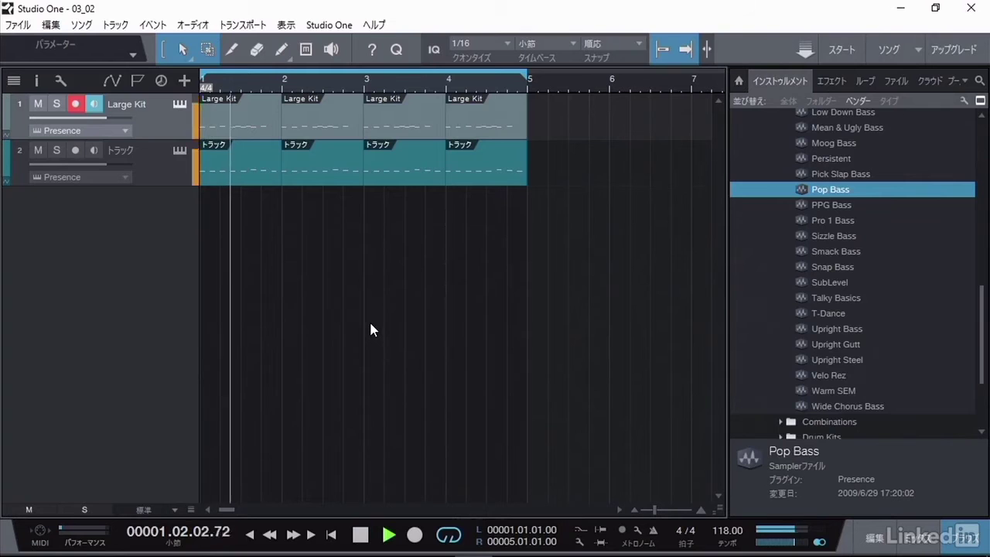
Stop playback, return to the song start, and add the Presence Pop Bass preset as a new instrument track below track 2.
{"action": "key", "text": "space"}
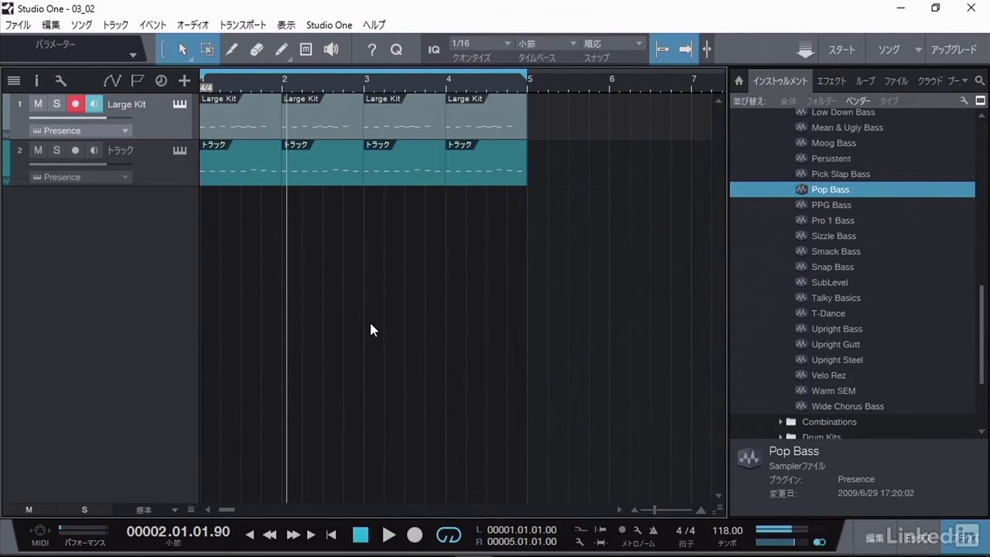
{"action": "key", "text": "comma"}
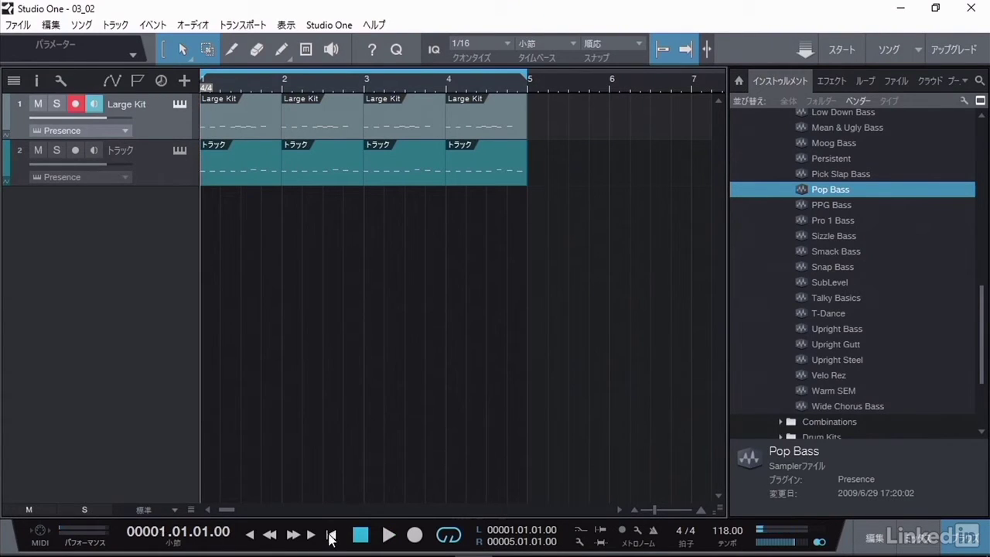
{"action": "scroll", "coordinate": [877, 294], "scroll_direction": "up", "scroll_amount": 12}
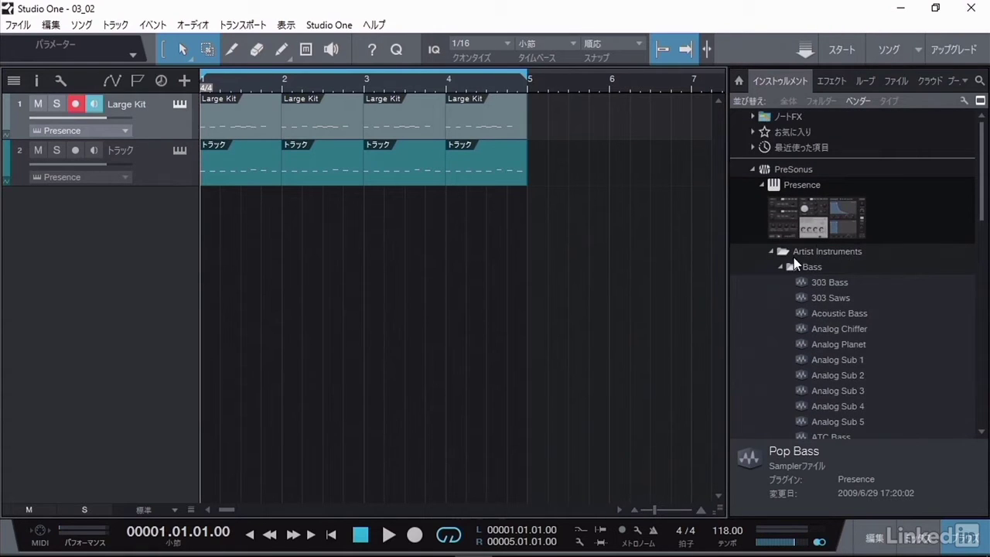
{"action": "scroll", "coordinate": [805, 255], "scroll_direction": "down", "scroll_amount": 12}
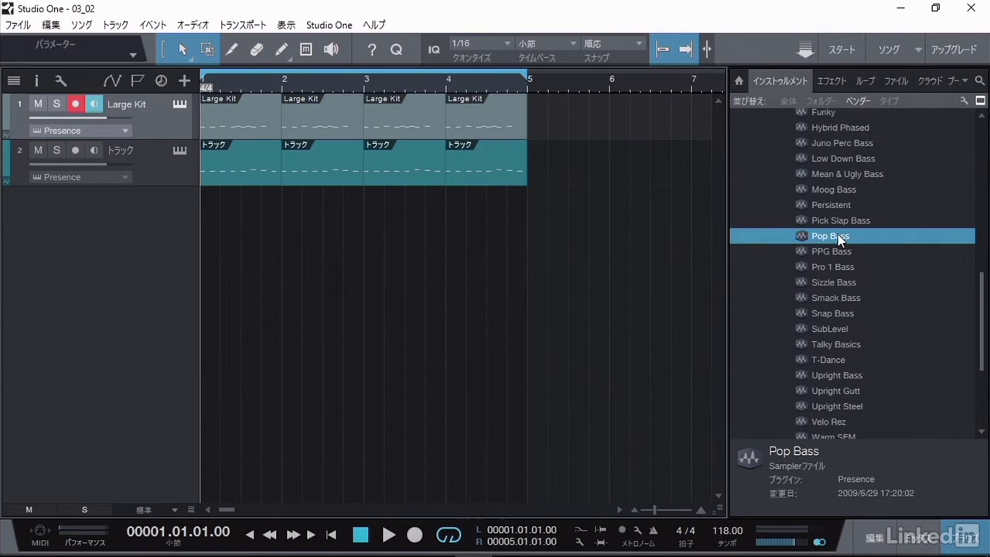
{"action": "left_click_drag", "start_coordinate": [838, 234], "coordinate": [242, 207]}
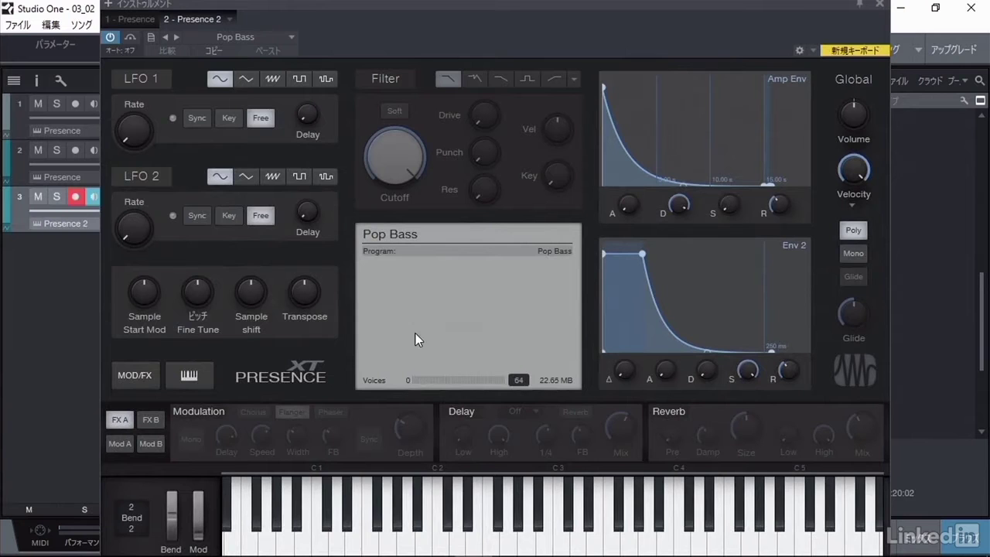
Audition low to high notes of the Pop Bass sound on the virtual keyboard, and close the instrument window.
{"action": "left_click", "coordinate": [434, 526]}
{"action": "left_click", "coordinate": [446, 536]}
{"action": "left_click", "coordinate": [475, 535]}
{"action": "left_click", "coordinate": [544, 536]}
{"action": "left_click", "coordinate": [590, 539]}
{"action": "left_click", "coordinate": [670, 537]}
{"action": "left_click", "coordinate": [880, 7]}
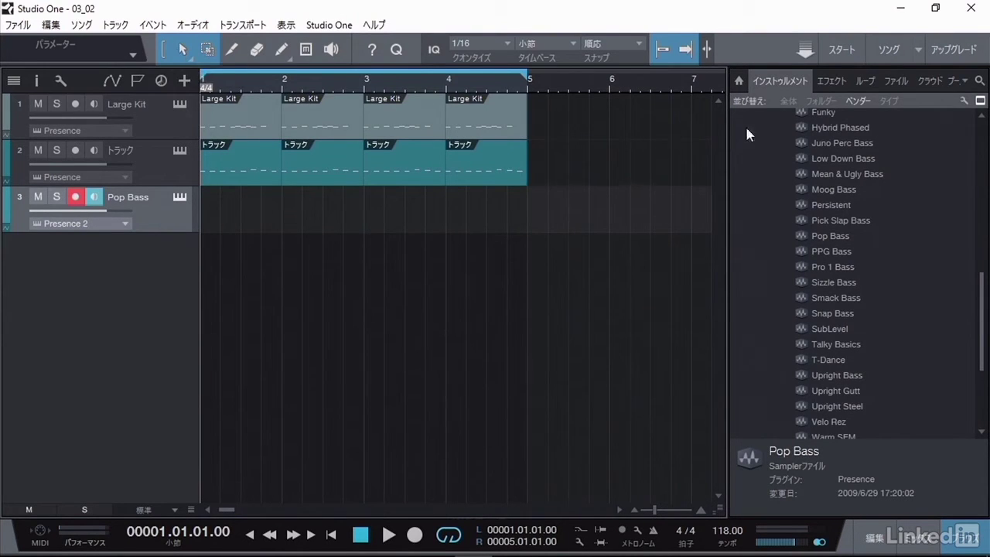
Create an empty event over bars 1 to 4 on the Pop Bass track and open it in the note editor, auditioning its keys.
{"action": "double_click", "coordinate": [243, 210]}
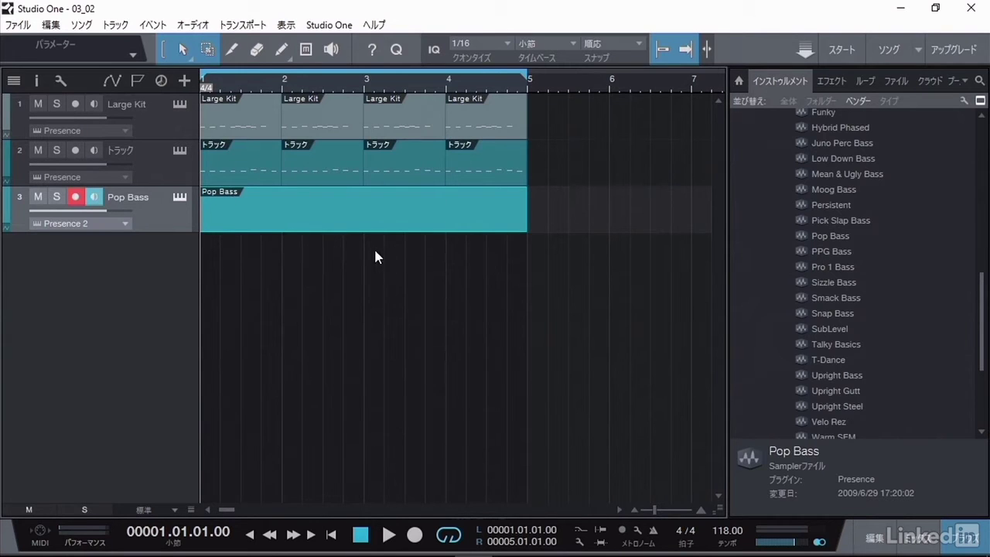
{"action": "left_click", "coordinate": [873, 536]}
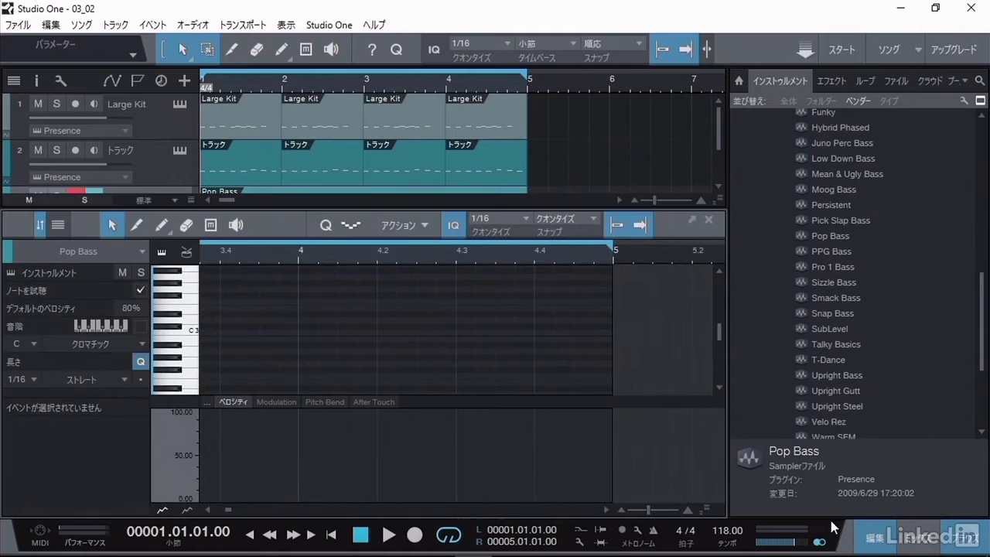
{"action": "left_click", "coordinate": [186, 368]}
{"action": "scroll", "coordinate": [190, 362], "scroll_direction": "down", "scroll_amount": 3}
{"action": "left_click", "coordinate": [194, 358]}
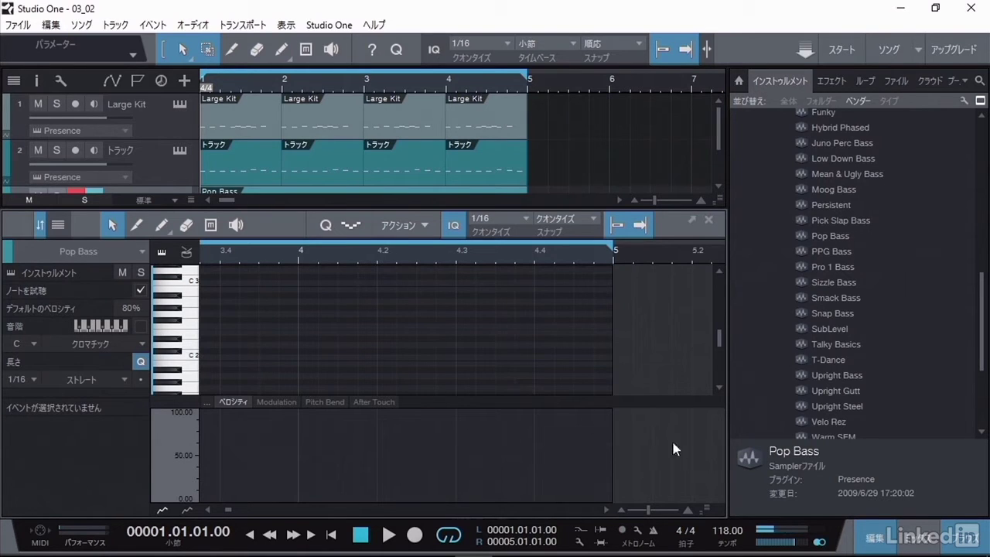
Add a C2 note at the start of bar 1 and lengthen it to one full beat.
{"action": "left_click_drag", "start_coordinate": [708, 504], "coordinate": [700, 451]}
{"action": "scroll", "coordinate": [281, 354], "scroll_direction": "down", "scroll_amount": 3}
{"action": "scroll", "coordinate": [280, 355], "scroll_direction": "down", "scroll_amount": 1}
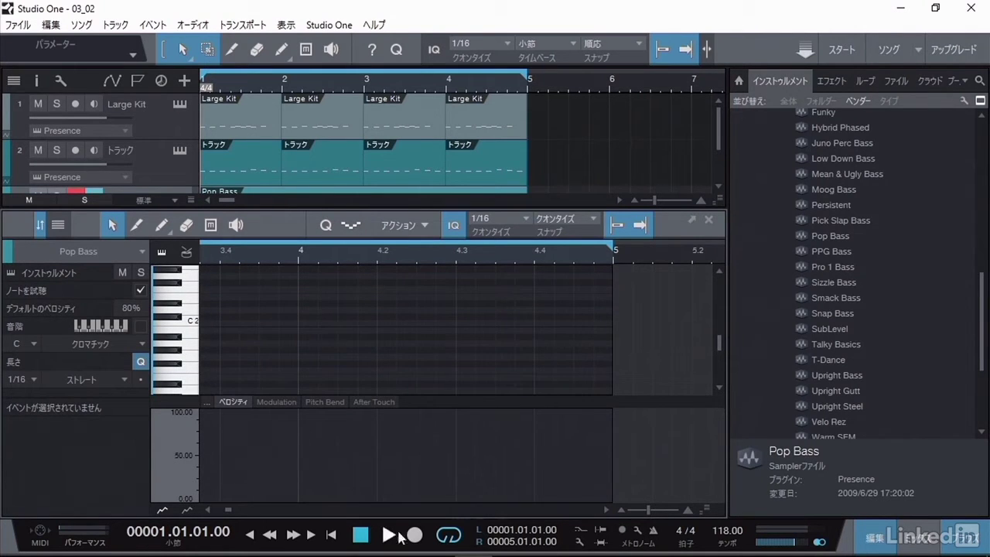
{"action": "left_click", "coordinate": [332, 535]}
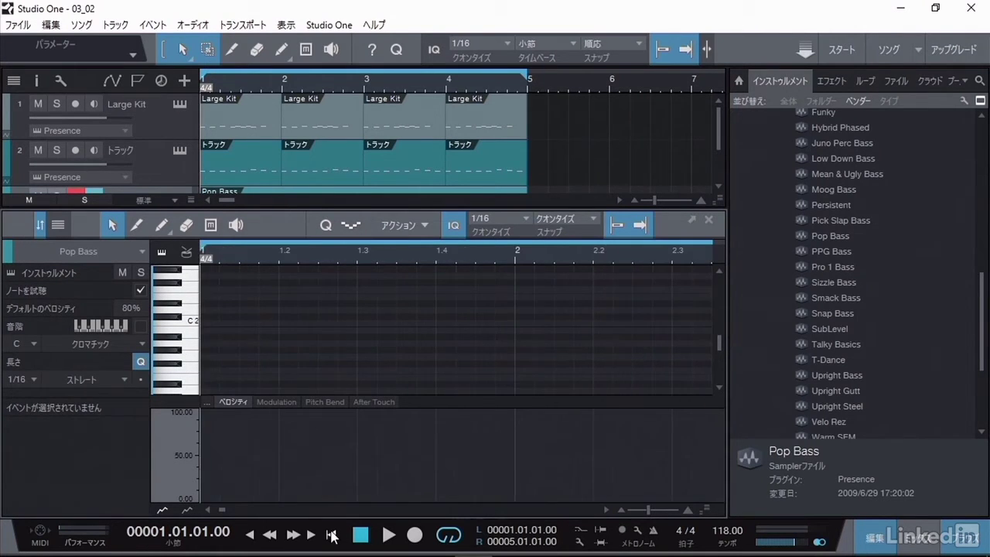
{"action": "left_click", "coordinate": [193, 325]}
{"action": "left_click", "coordinate": [192, 325]}
{"action": "left_click", "coordinate": [209, 324]}
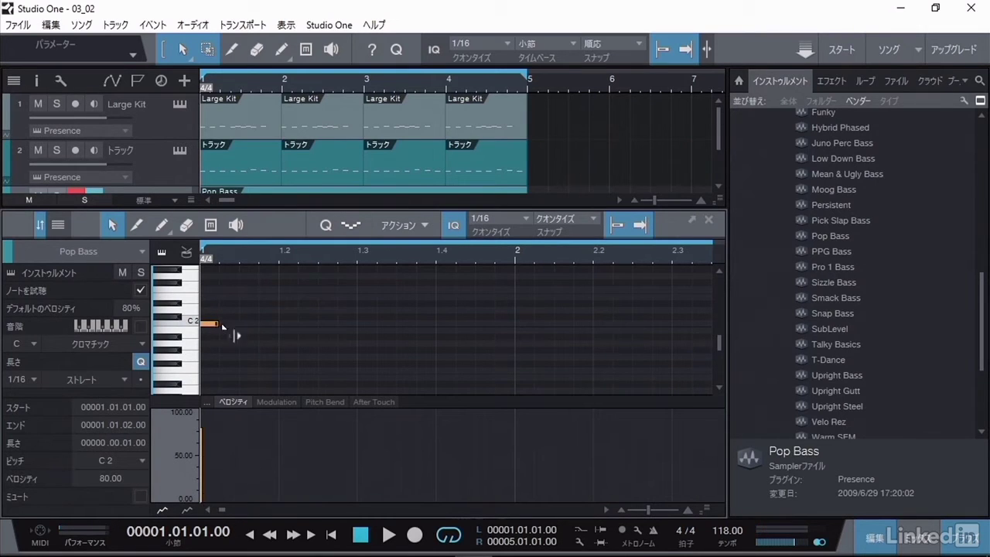
{"action": "left_click", "coordinate": [219, 325]}
{"action": "left_click_drag", "start_coordinate": [219, 325], "coordinate": [277, 325]}
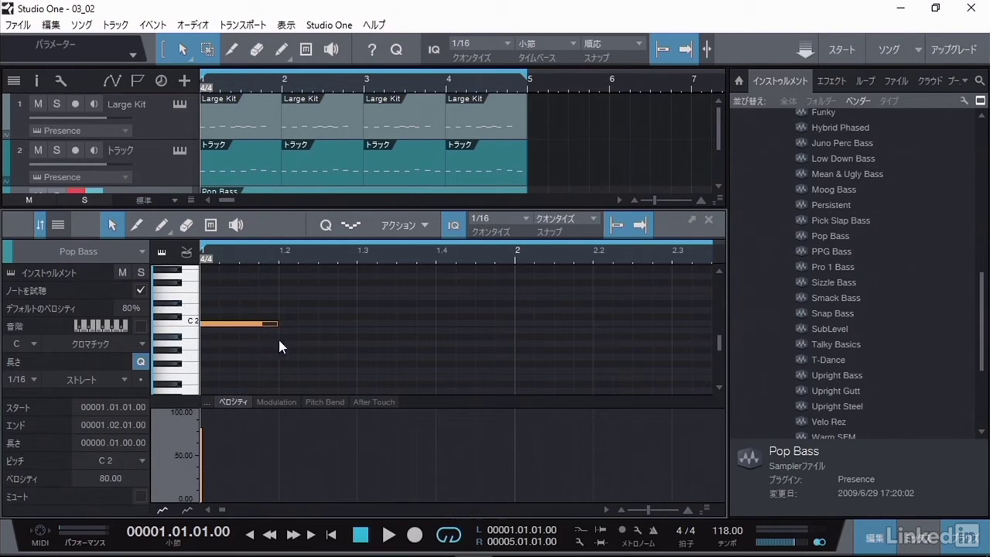
Add three half-beat C2 notes on the offbeats of beats 2, 3 and 4 in bar 1, checking the rhythm by playback.
{"action": "left_click", "coordinate": [324, 323]}
{"action": "left_click_drag", "start_coordinate": [335, 323], "coordinate": [352, 325]}
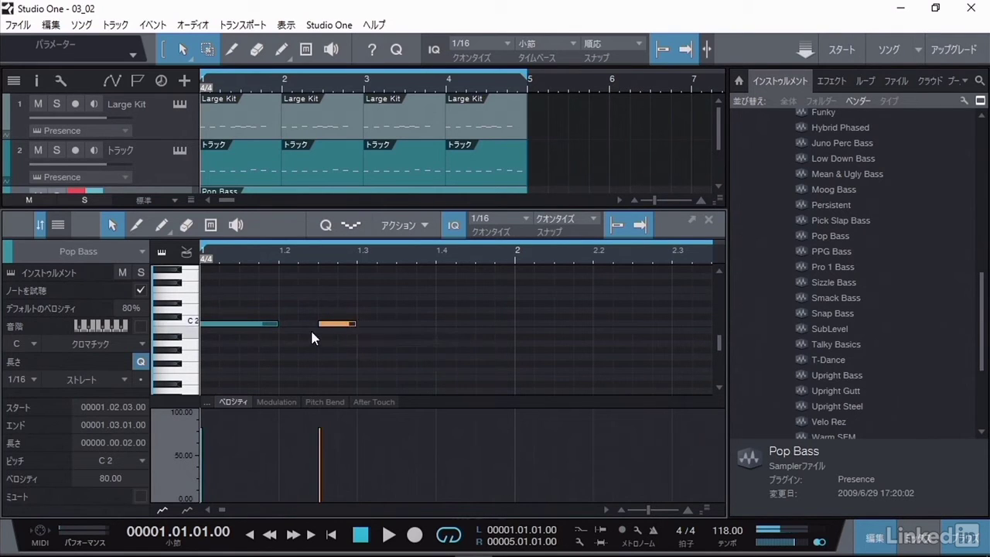
{"action": "left_click", "coordinate": [406, 323]}
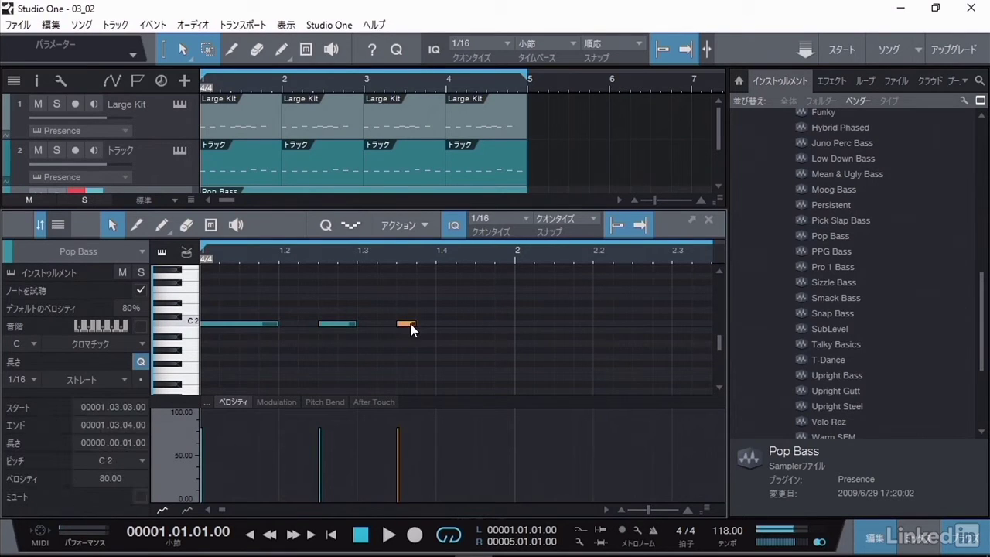
{"action": "left_click_drag", "start_coordinate": [421, 324], "coordinate": [434, 325]}
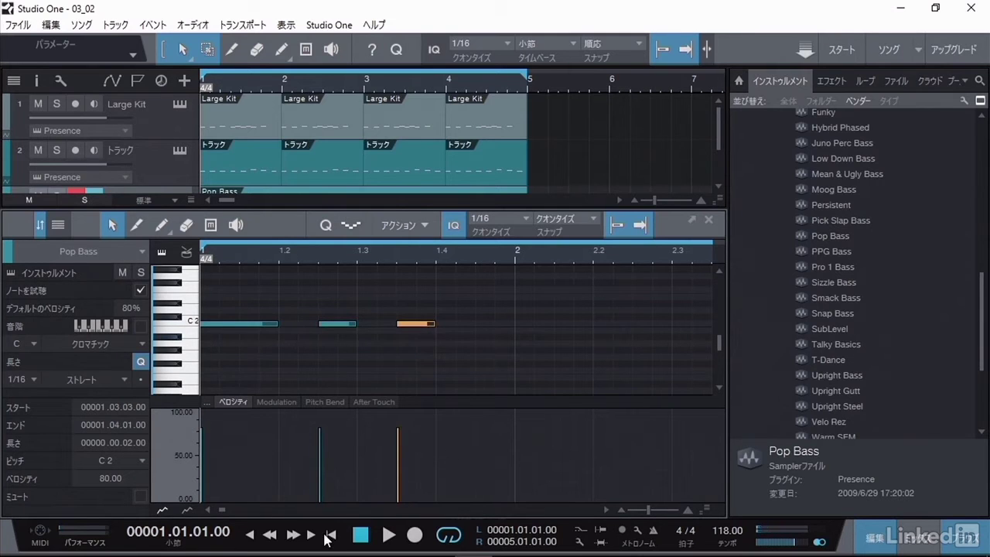
{"action": "key", "text": "space"}
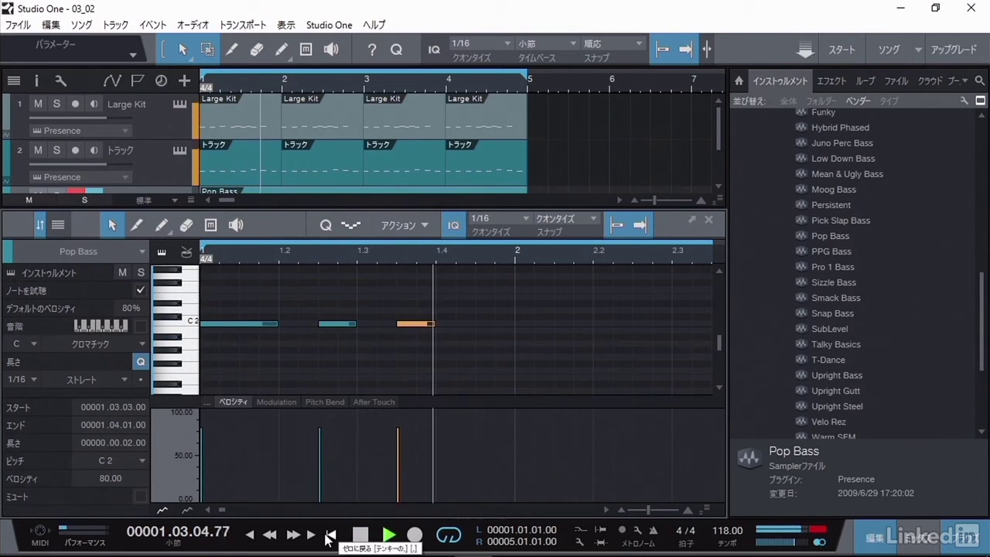
{"action": "key", "text": "space"}
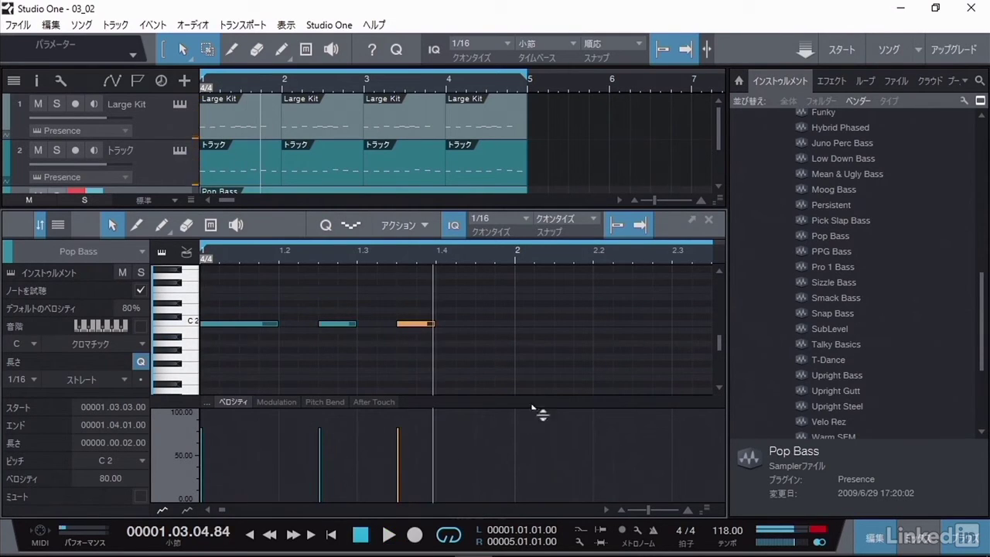
{"action": "left_click", "coordinate": [489, 323]}
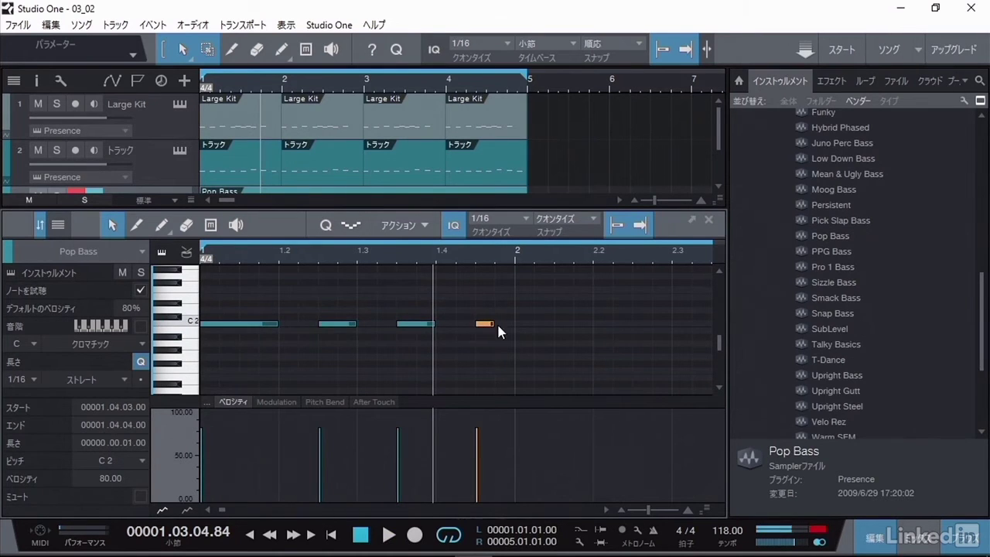
{"action": "left_click_drag", "start_coordinate": [497, 323], "coordinate": [513, 324]}
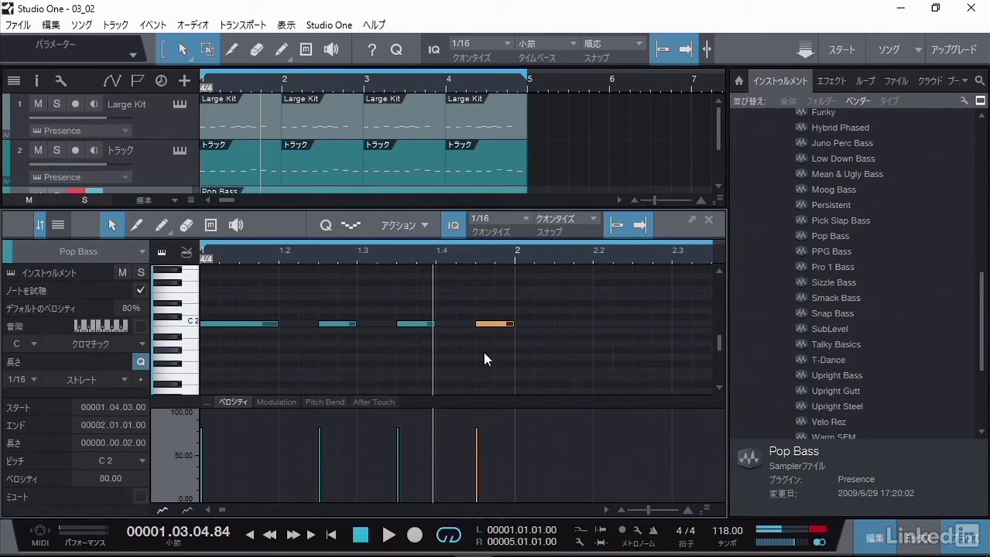
Deselect the notes and play the first bar of the bass line from the song start.
{"action": "left_click", "coordinate": [485, 359]}
{"action": "left_click", "coordinate": [331, 536]}
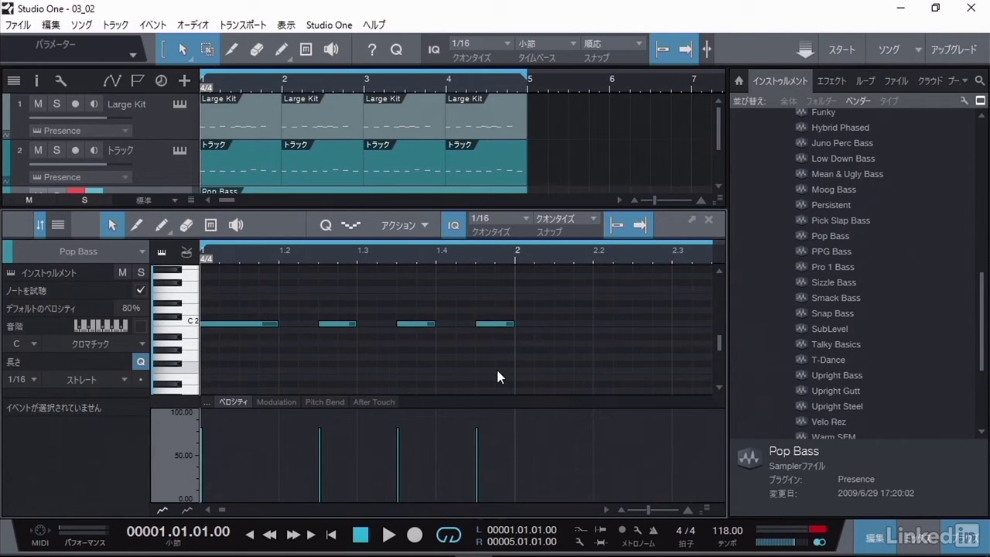
{"action": "key", "text": "space"}
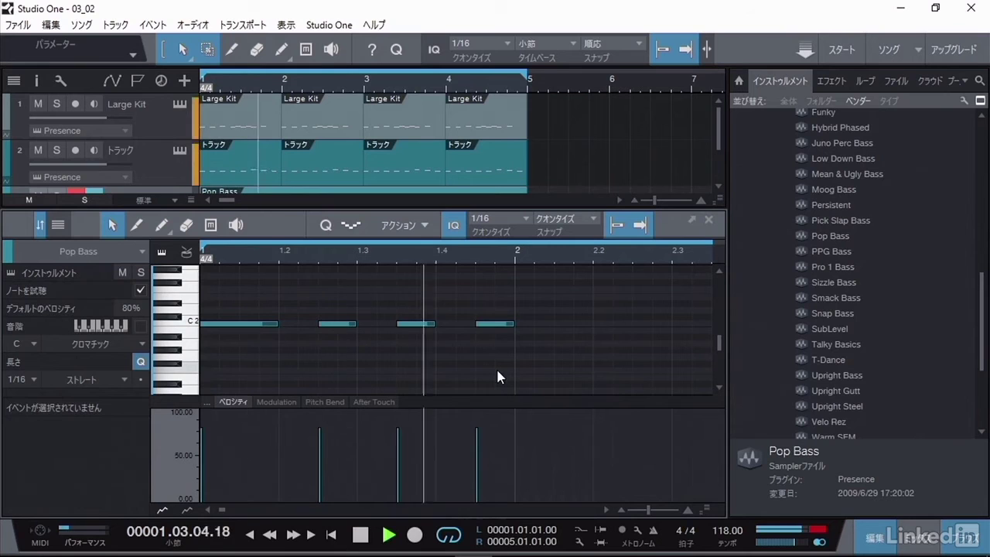
{"action": "key", "text": "space"}
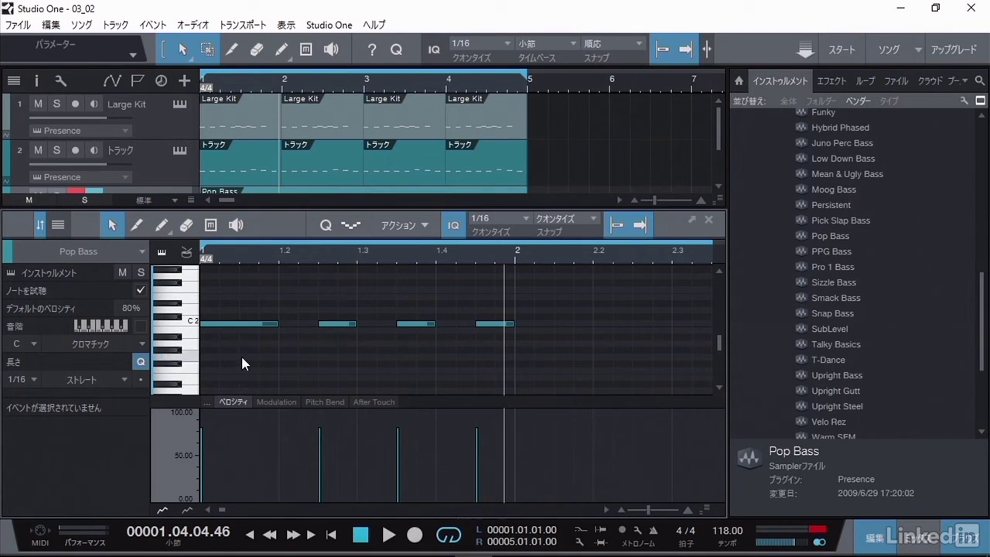
Select all four bass notes in bar 1 and copy them to the start of bar 2 at pitch G1.
{"action": "left_click", "coordinate": [622, 508]}
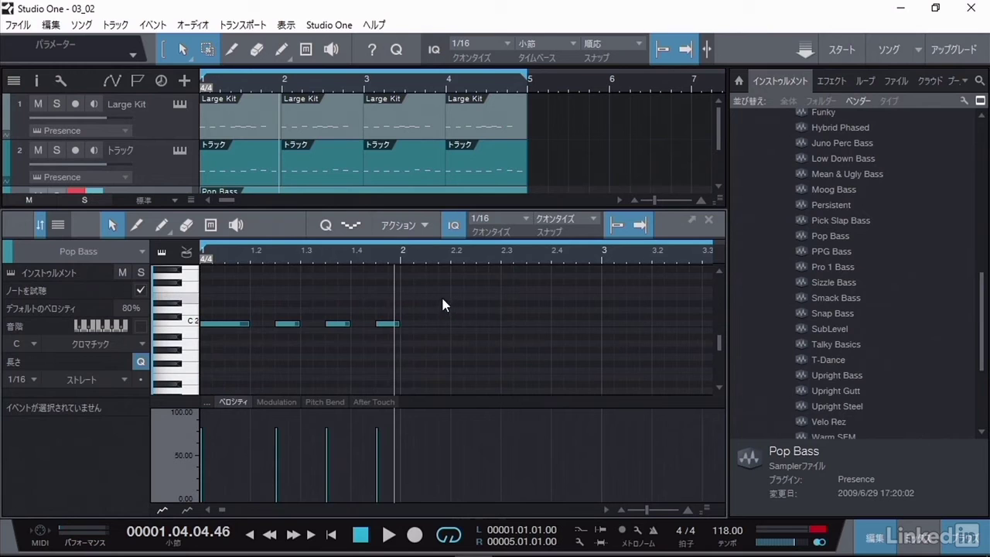
{"action": "left_click_drag", "start_coordinate": [441, 296], "coordinate": [193, 343]}
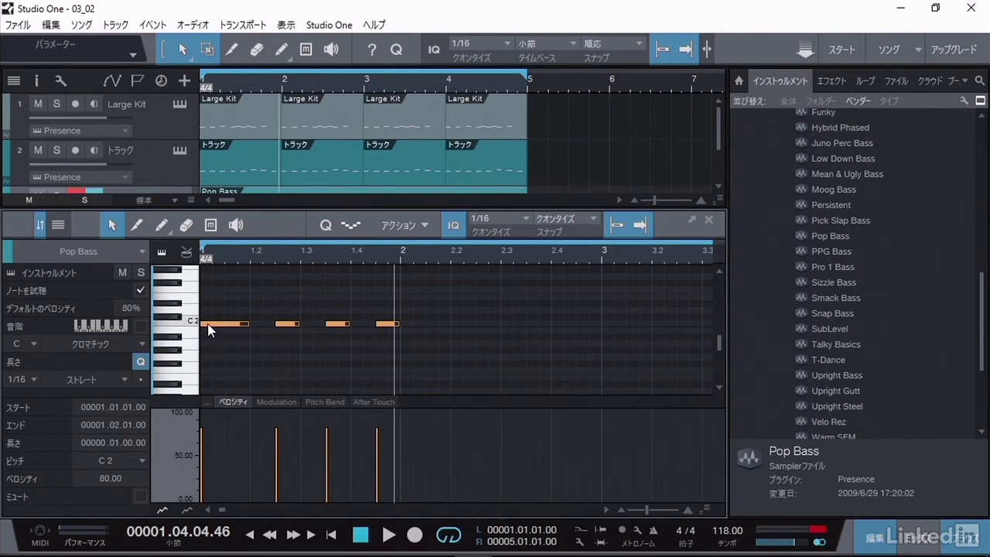
{"action": "left_click_drag", "start_coordinate": [209, 325], "coordinate": [406, 355]}
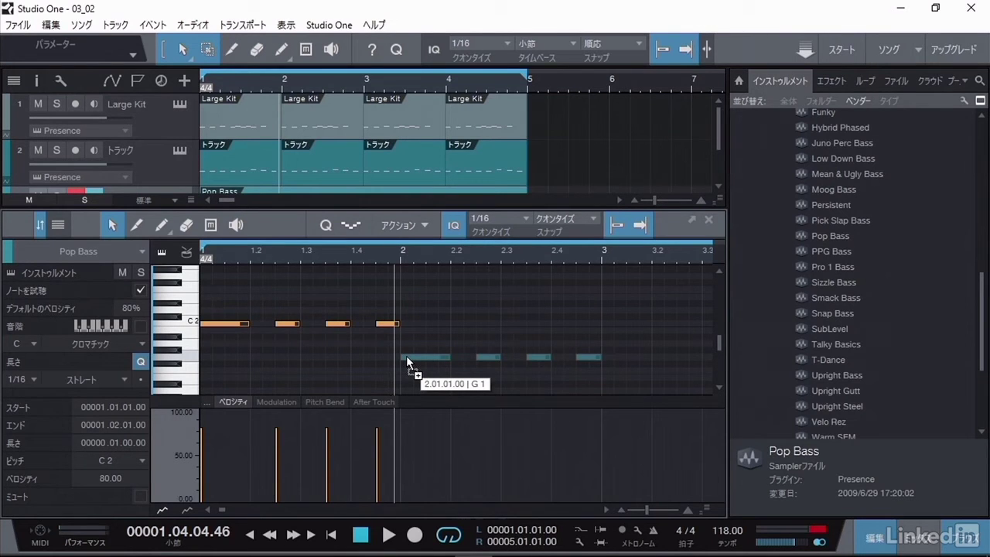
{"action": "left_click_drag", "start_coordinate": [407, 356], "coordinate": [407, 357]}
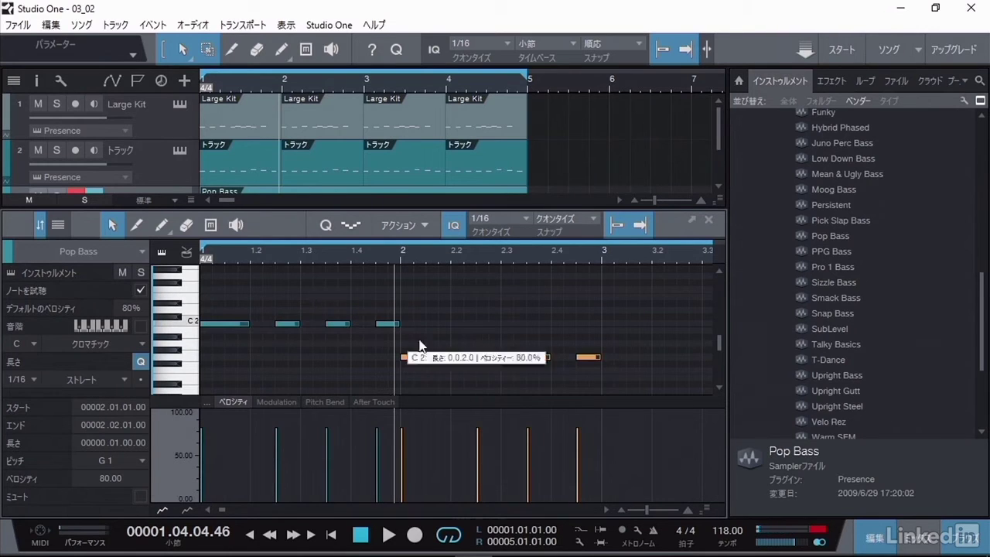
Play the first two bars of the bass line from the song start, and return to the beginning.
{"action": "left_click", "coordinate": [330, 535]}
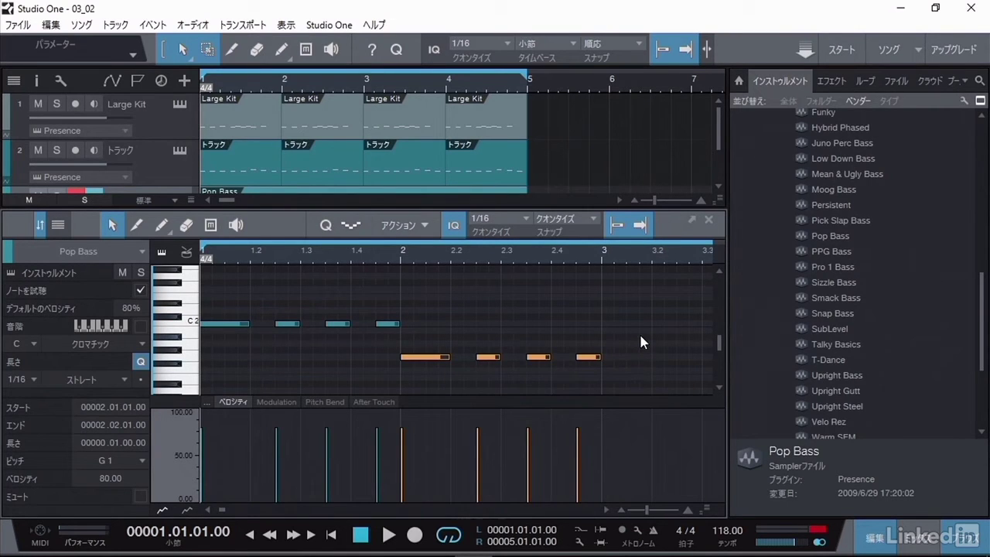
{"action": "key", "text": "space"}
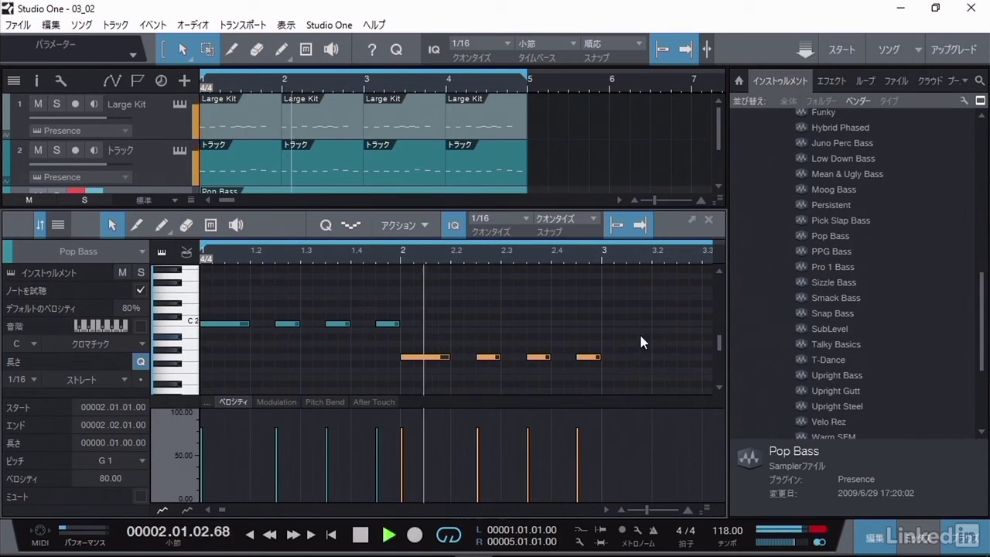
{"action": "key", "text": "space"}
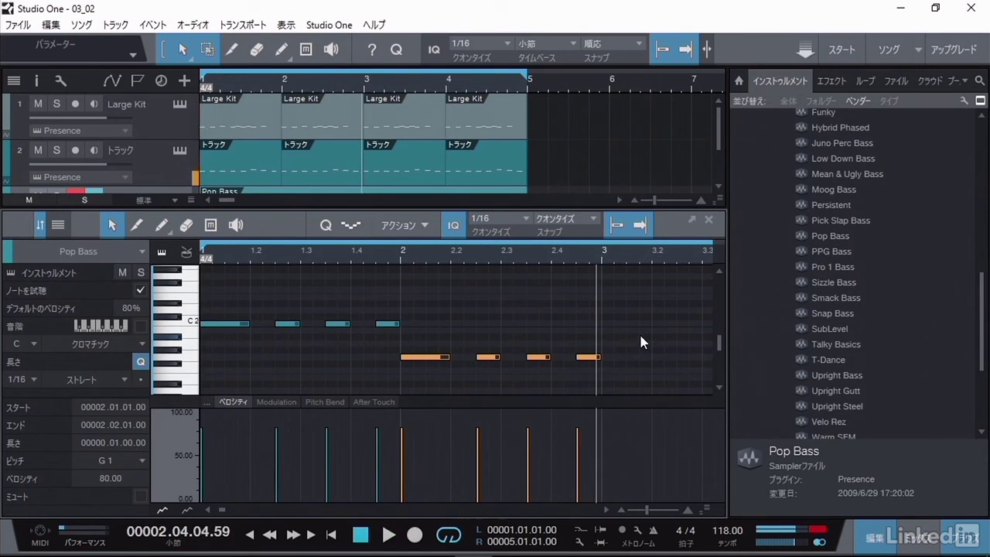
{"action": "left_click", "coordinate": [336, 539]}
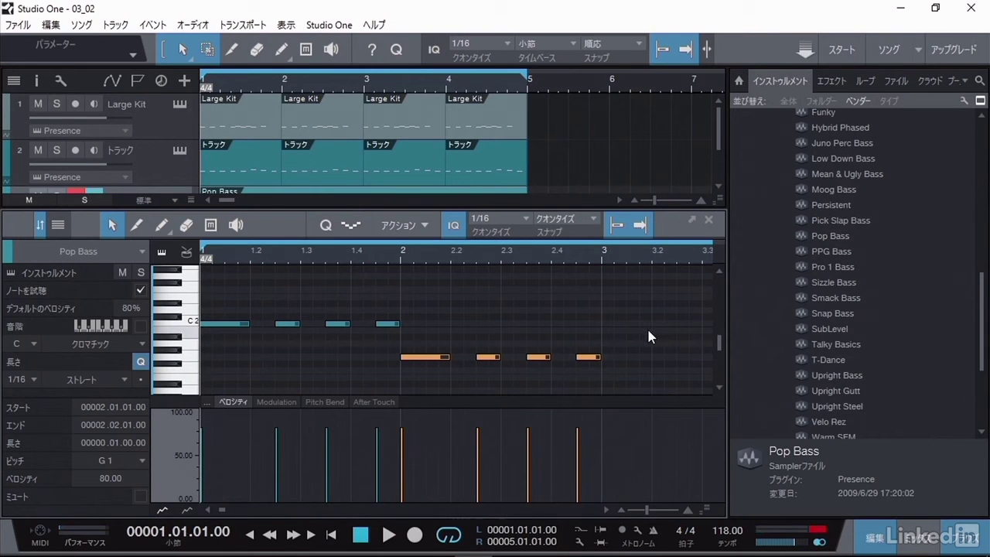
Copy the bar 2 bass pattern to bar 3 at pitch A1, and copy that pattern to bar 4 at B1.
{"action": "left_click_drag", "start_coordinate": [641, 313], "coordinate": [416, 365]}
{"action": "left_click_drag", "start_coordinate": [414, 362], "coordinate": [613, 345]}
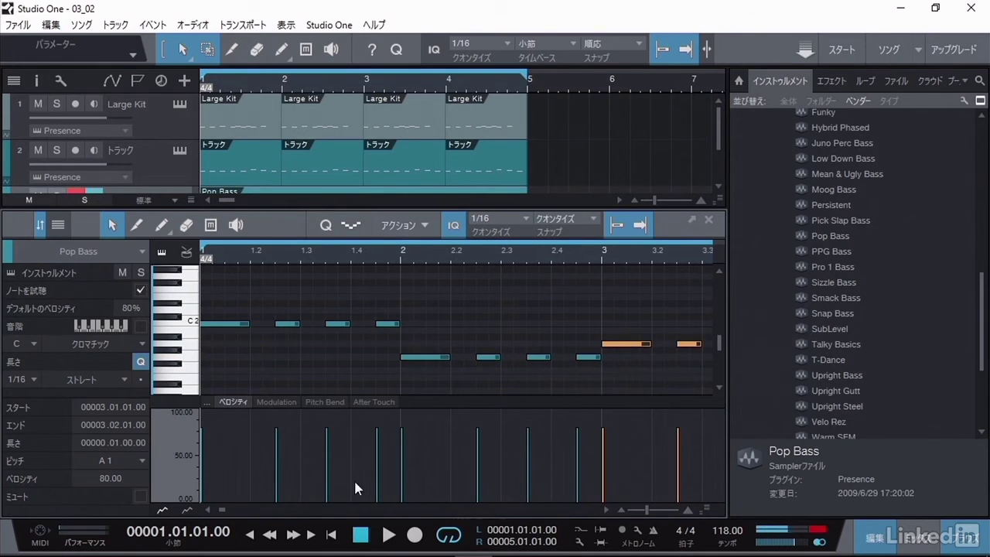
{"action": "left_click", "coordinate": [607, 510]}
{"action": "left_click", "coordinate": [607, 510]}
{"action": "left_click", "coordinate": [606, 509]}
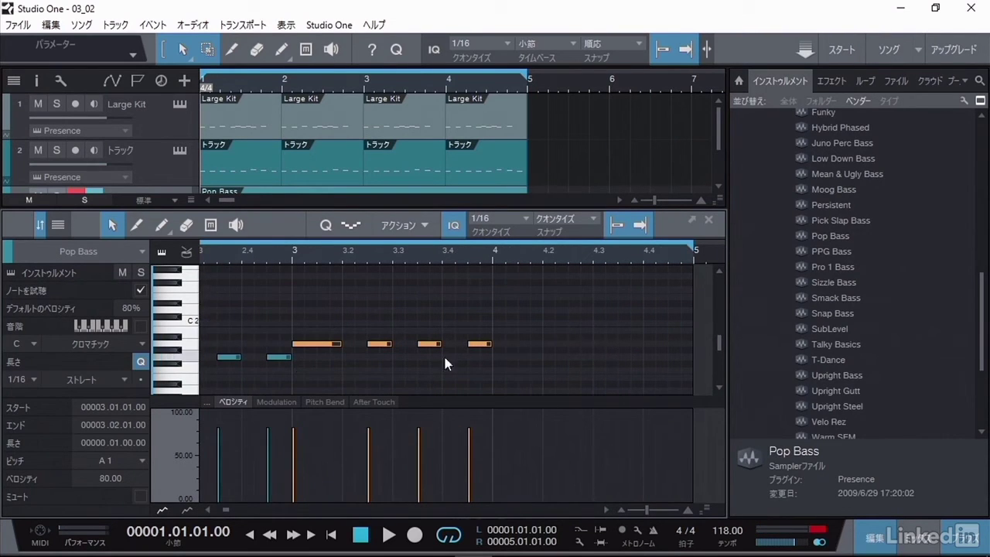
{"action": "left_click_drag", "start_coordinate": [307, 348], "coordinate": [511, 334]}
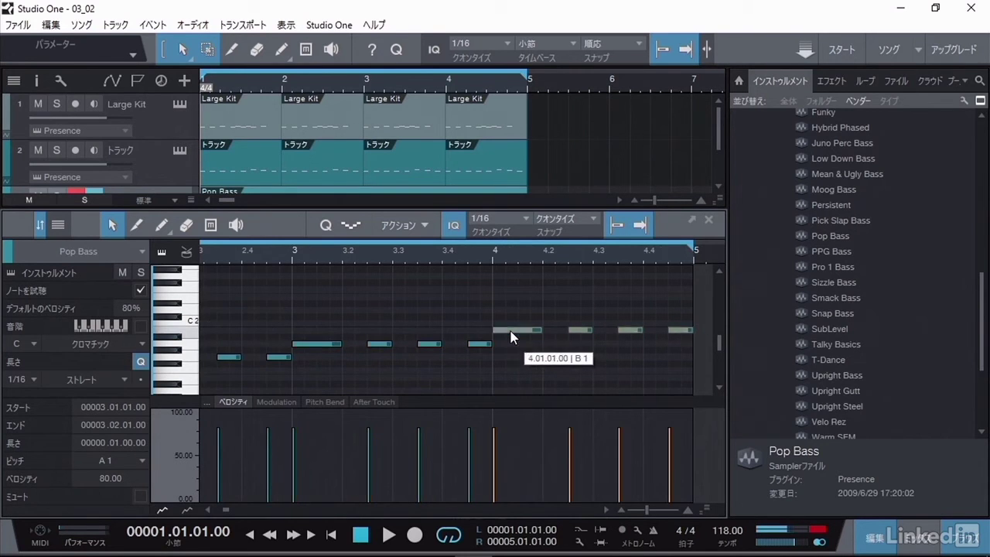
{"action": "left_click", "coordinate": [622, 511]}
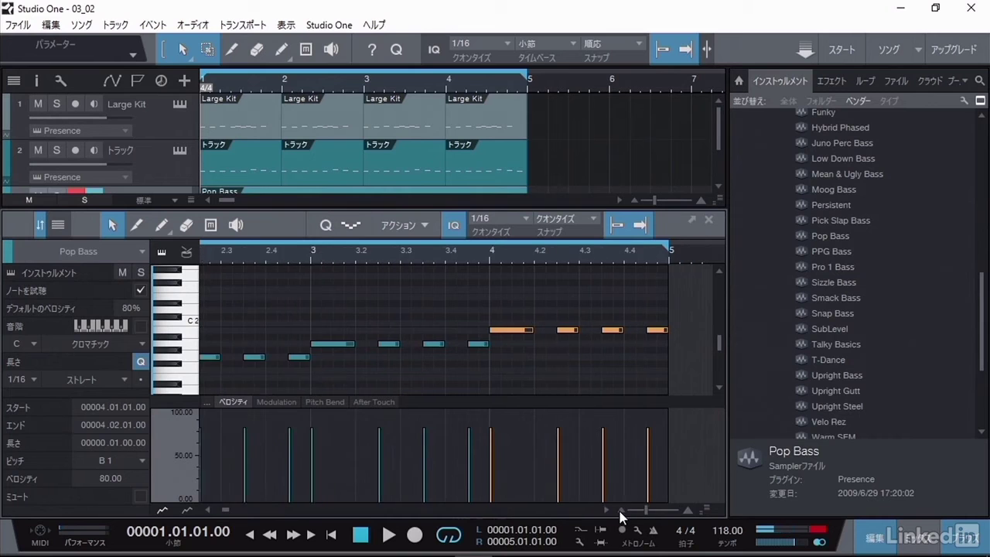
Deselect the notes and play the full four-bar bass line from the song start.
{"action": "left_click", "coordinate": [334, 535]}
{"action": "left_click", "coordinate": [423, 305]}
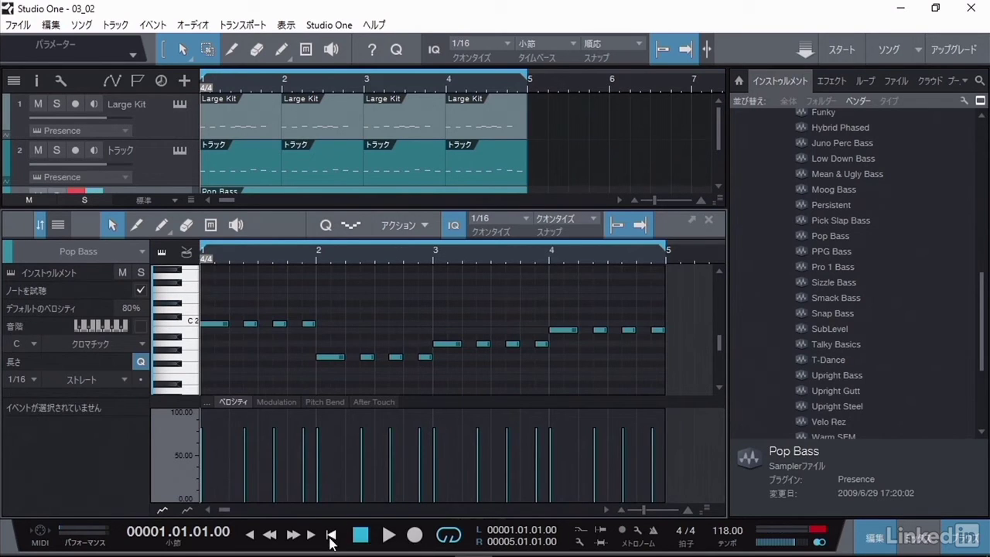
{"action": "key", "text": "space"}
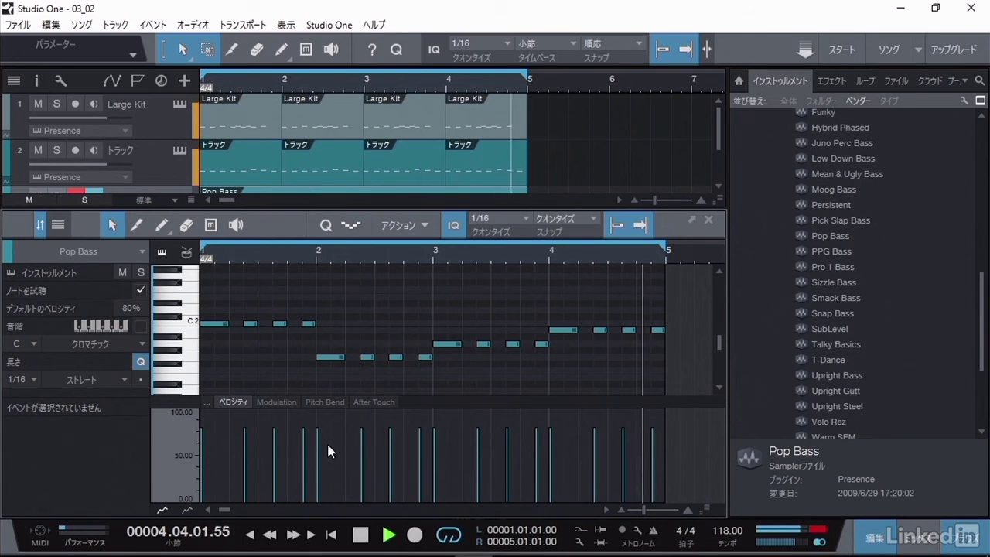
{"action": "key", "text": "space"}
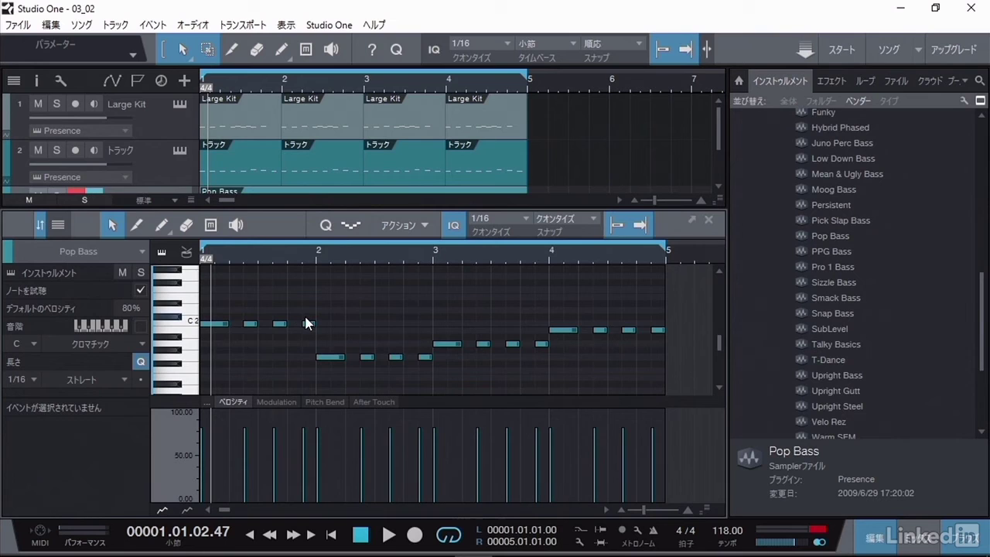
Close the note editor, deselect the bass event, and open the Pop Bass track's Presence instrument.
{"action": "left_click", "coordinate": [878, 537]}
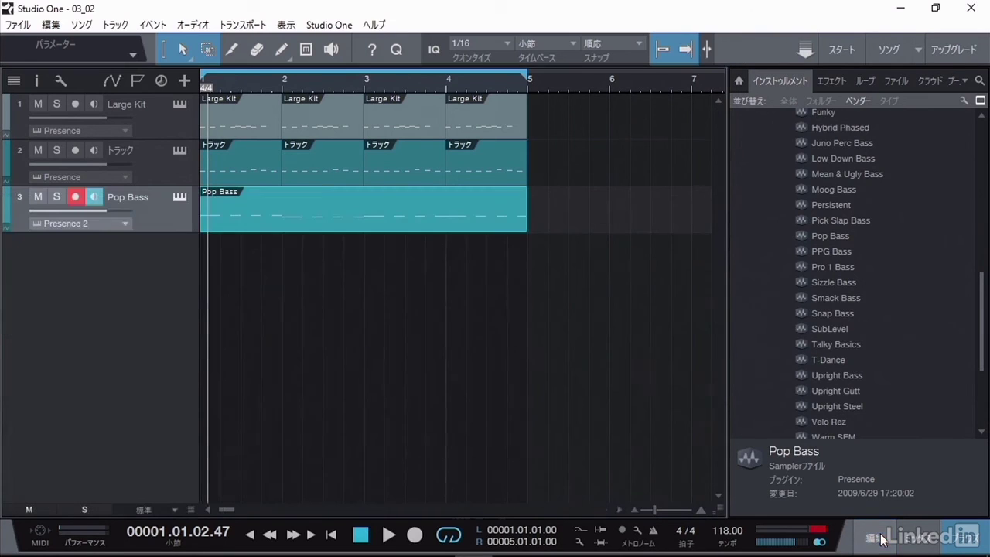
{"action": "left_click", "coordinate": [321, 325]}
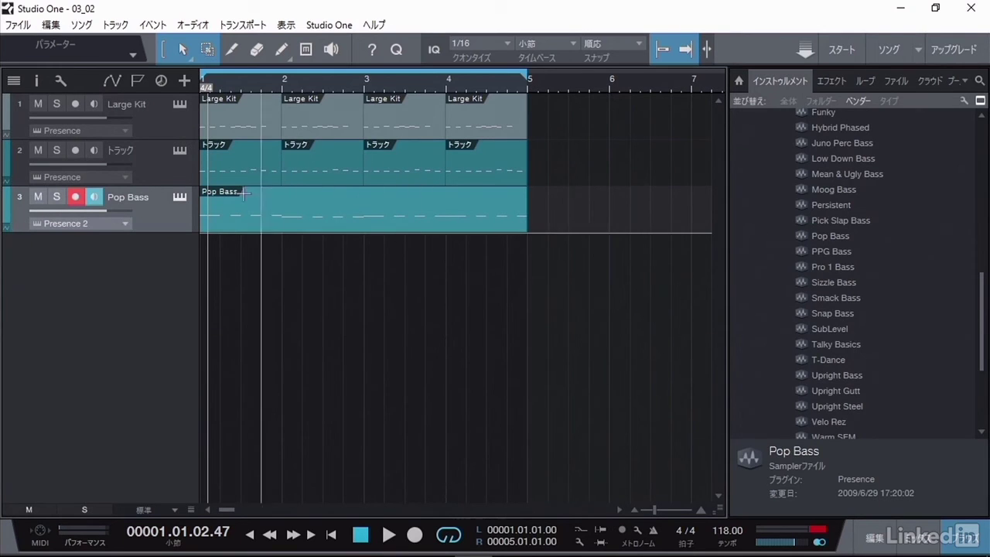
{"action": "left_click", "coordinate": [180, 198]}
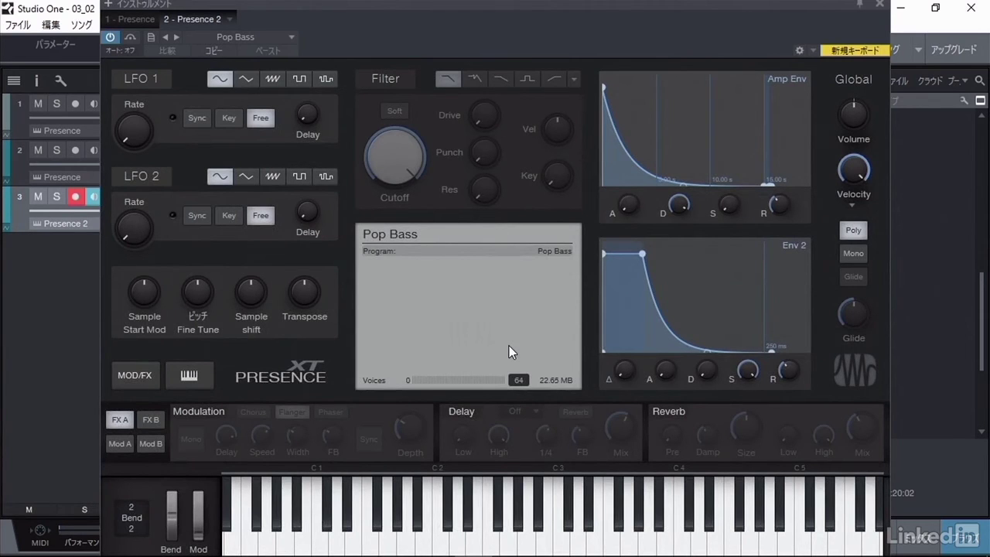
Enable the Pop Bass instrument's filter, lower its Cutoff to about 1.91 kHz, and close the instrument window.
{"action": "left_click", "coordinate": [387, 80]}
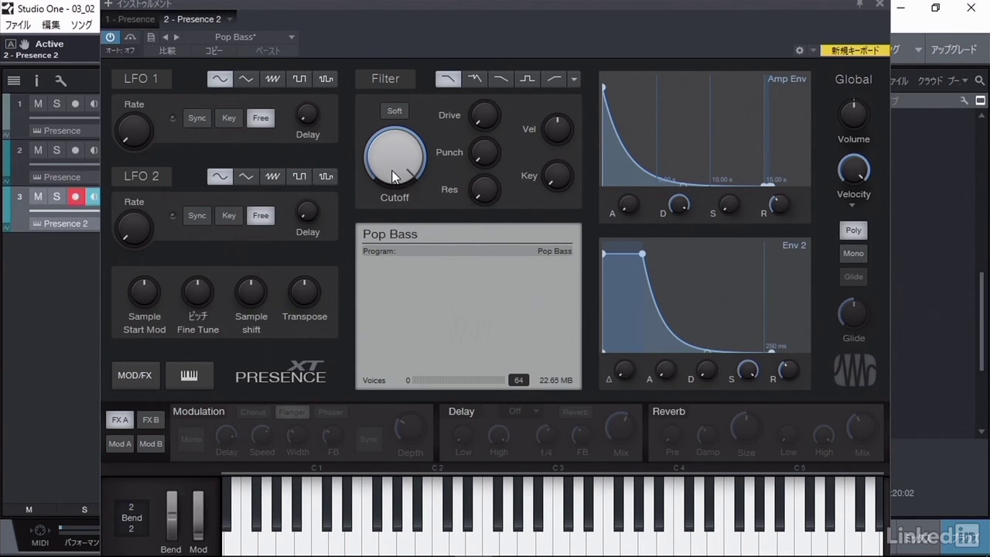
{"action": "left_click_drag", "start_coordinate": [394, 164], "coordinate": [420, 231]}
{"action": "mouse_move", "coordinate": [406, 169]}
{"action": "left_click", "coordinate": [880, 5]}
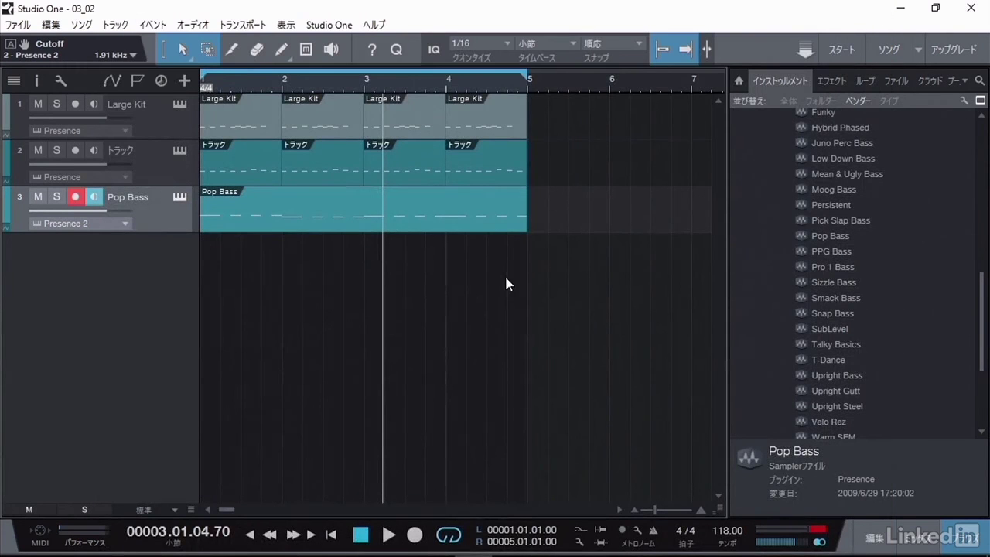
Play the song from the beginning to hear the filtered bass with the other tracks, and stop playback.
{"action": "left_click", "coordinate": [331, 536]}
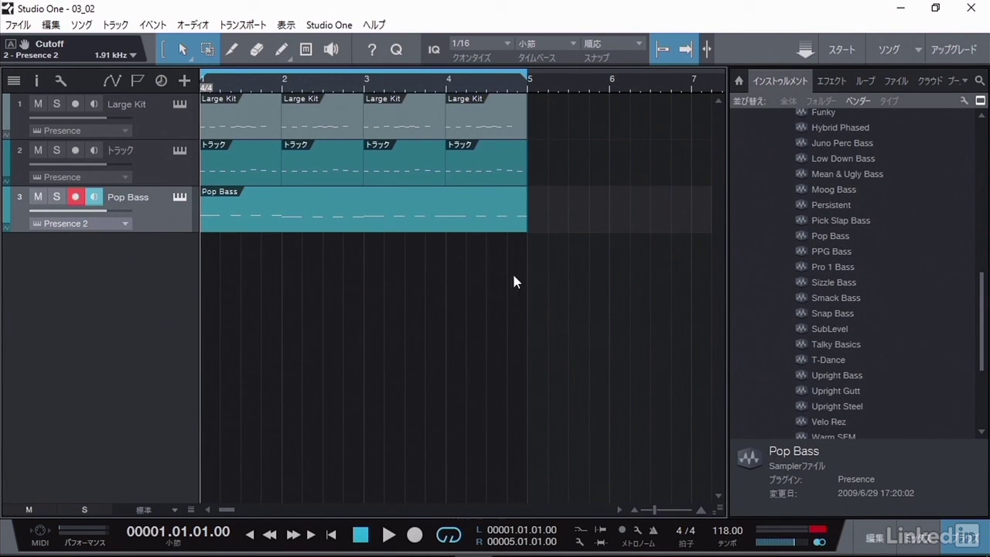
{"action": "key", "text": "space"}
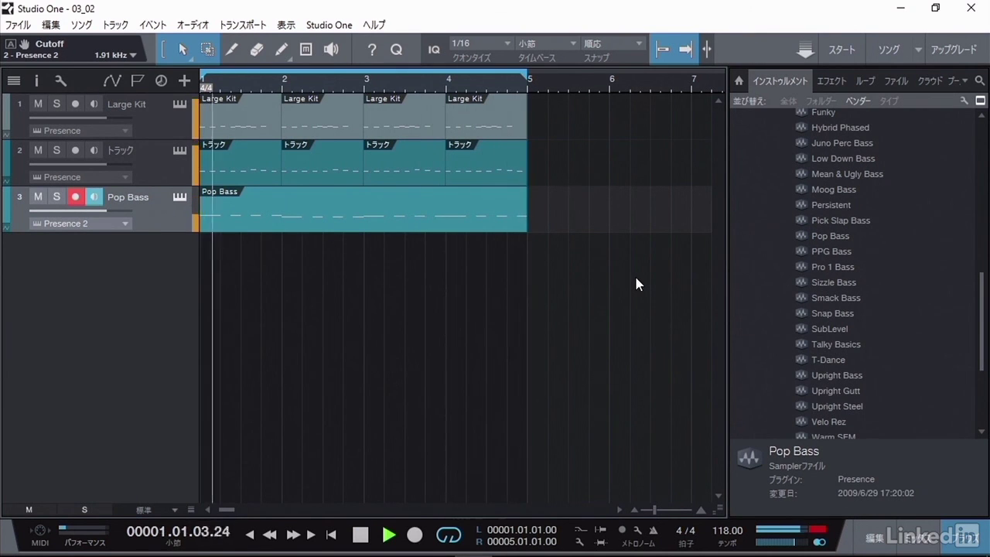
{"action": "key", "text": "space"}
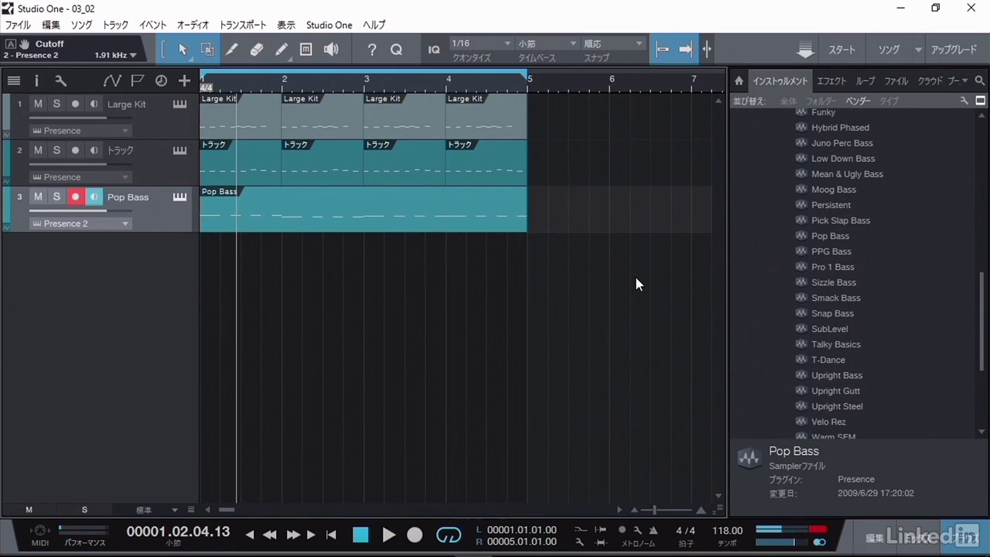